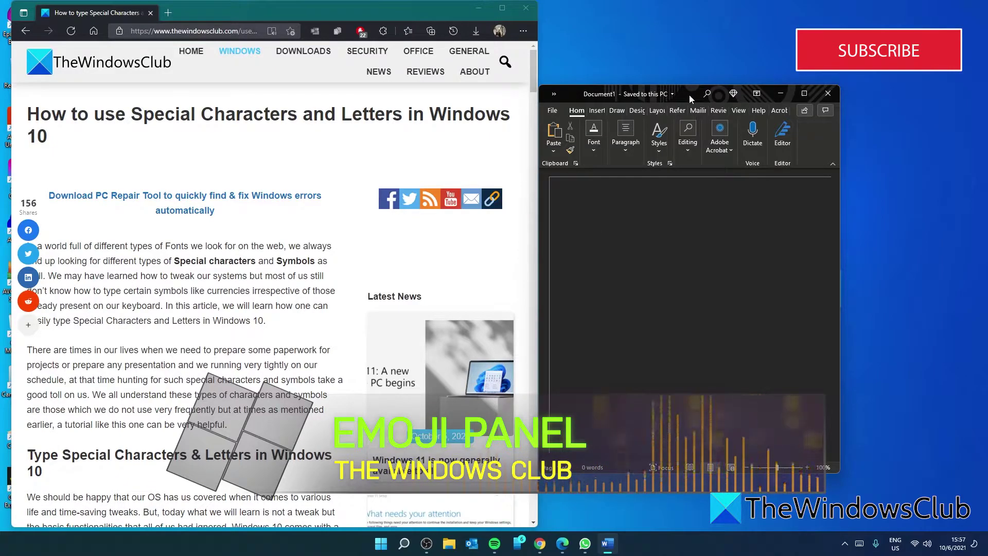
Insert the Minion MUA GIF into the blank document from the emoji panel.
{"action": "left_click", "coordinate": [605, 192]}
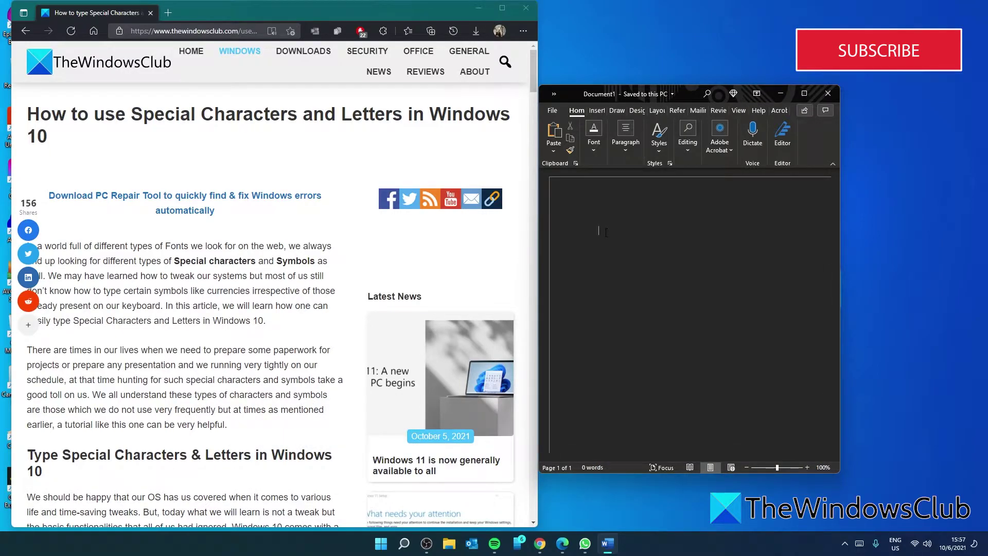
{"action": "key", "text": "super+period"}
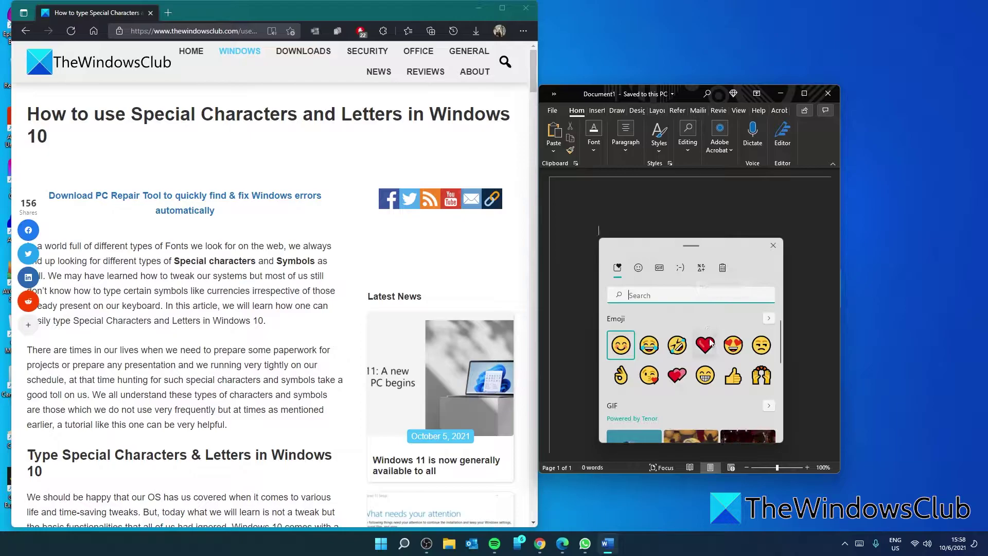
{"action": "scroll", "coordinate": [691, 391], "scroll_direction": "down", "scroll_amount": 2}
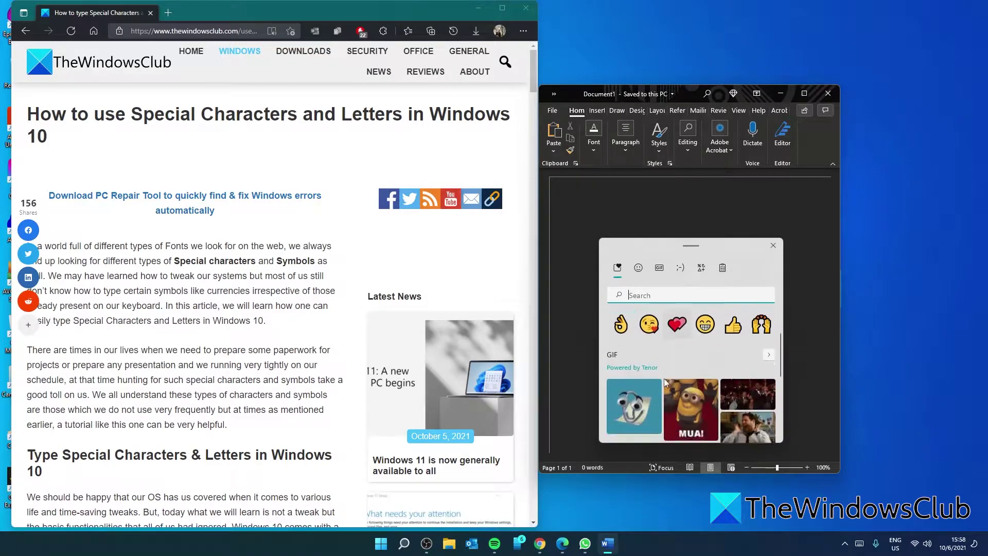
{"action": "left_click", "coordinate": [691, 396]}
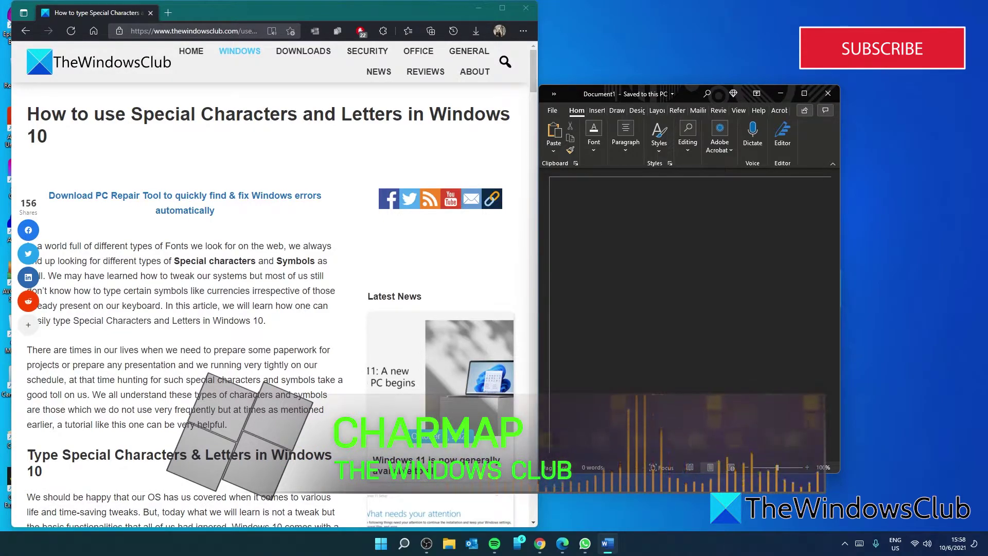
Launch Character Map by running charmap from the Run dialog.
{"action": "key", "text": "super+r"}
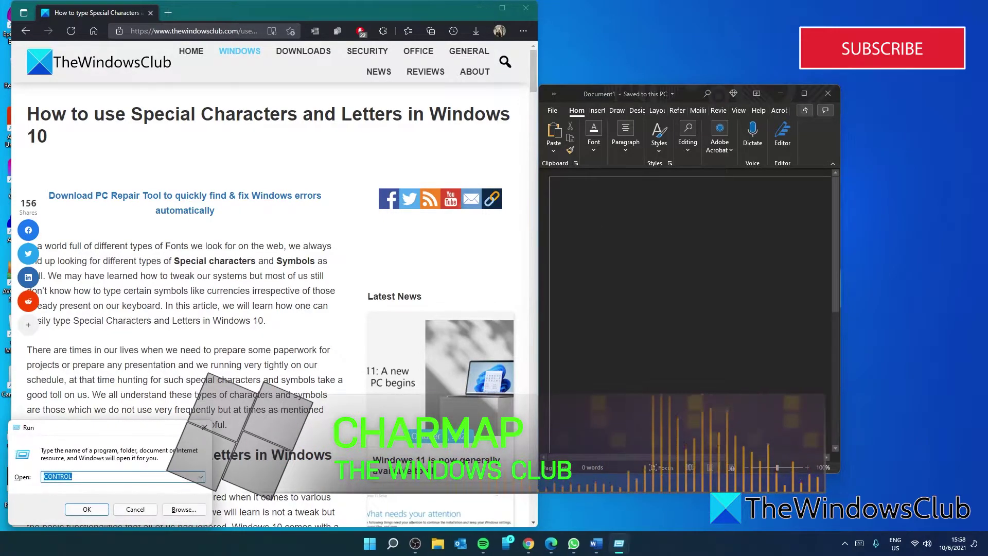
{"action": "type", "text": "ch"}
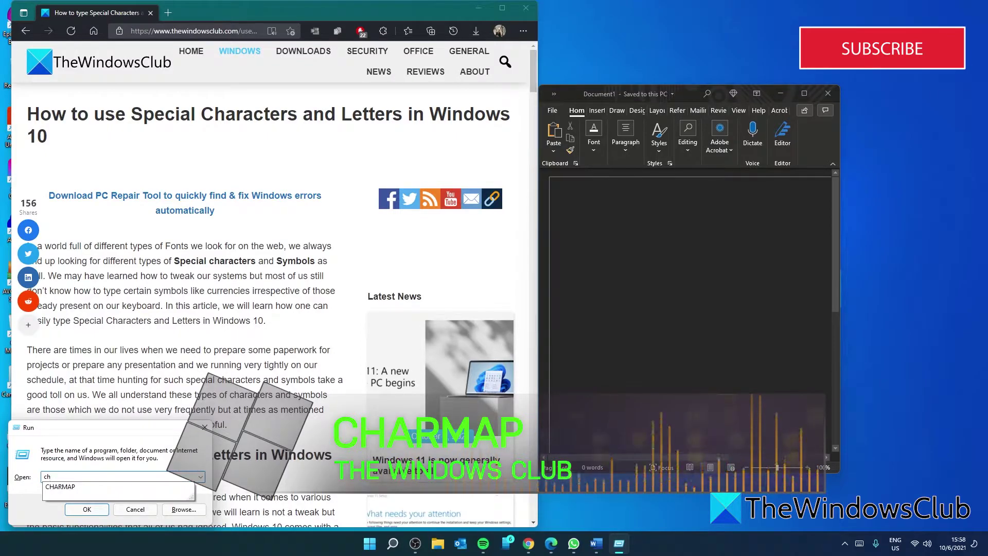
{"action": "type", "text": "arm"}
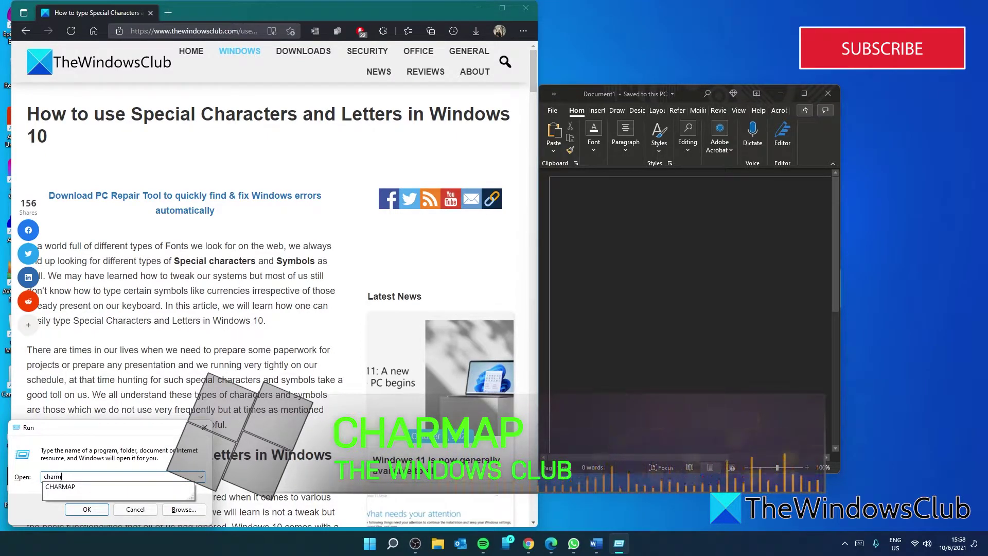
{"action": "type", "text": "ap"}
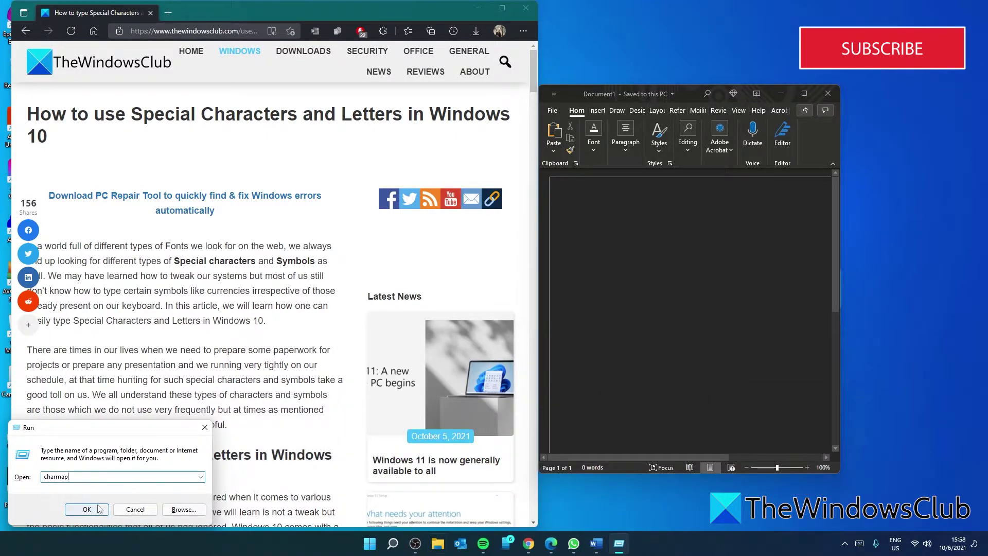
{"action": "left_click", "coordinate": [99, 509]}
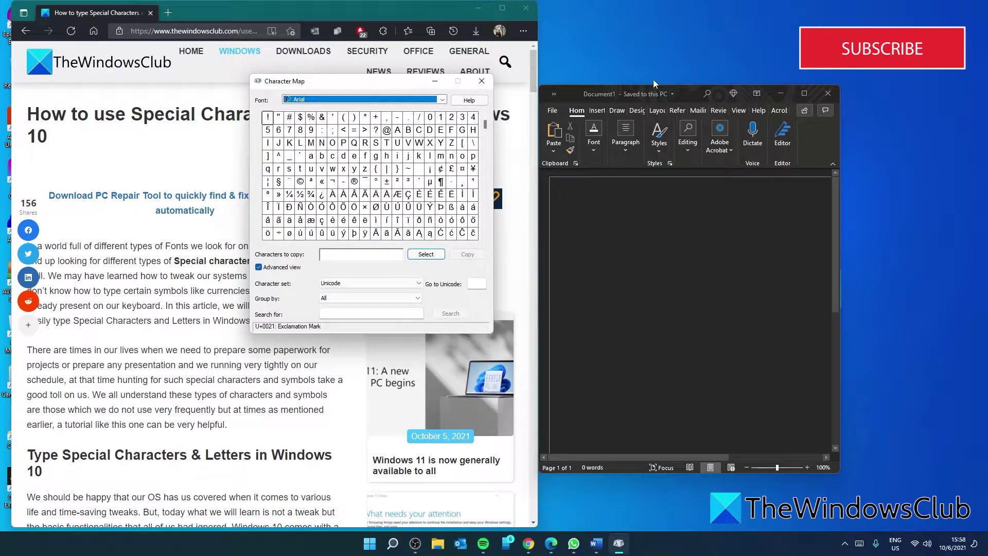
Move the Word window aside and set Character Map's font to Calibri.
{"action": "left_click_drag", "start_coordinate": [653, 90], "coordinate": [707, 91]}
{"action": "left_click", "coordinate": [443, 100]}
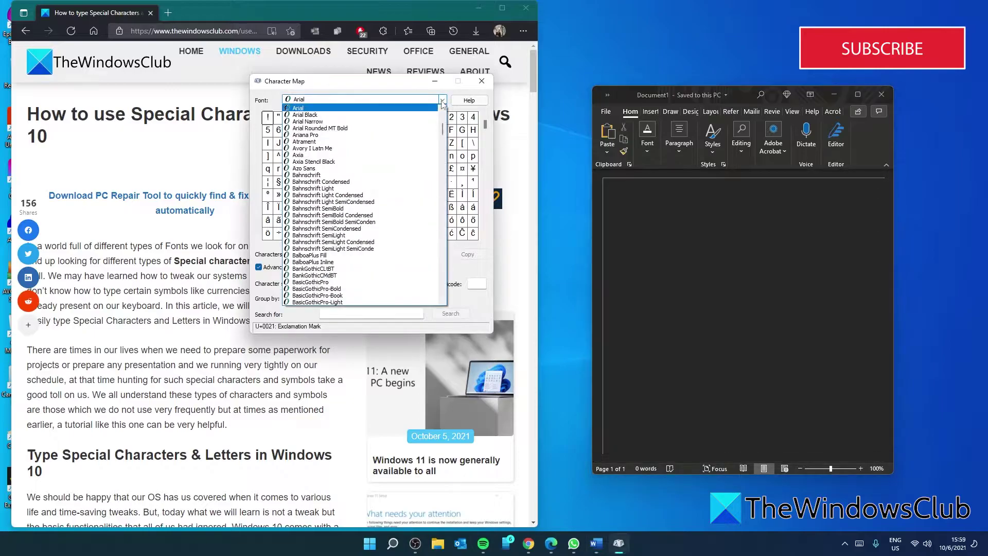
{"action": "scroll", "coordinate": [393, 136], "scroll_direction": "down", "scroll_amount": 10}
{"action": "left_click", "coordinate": [392, 137]}
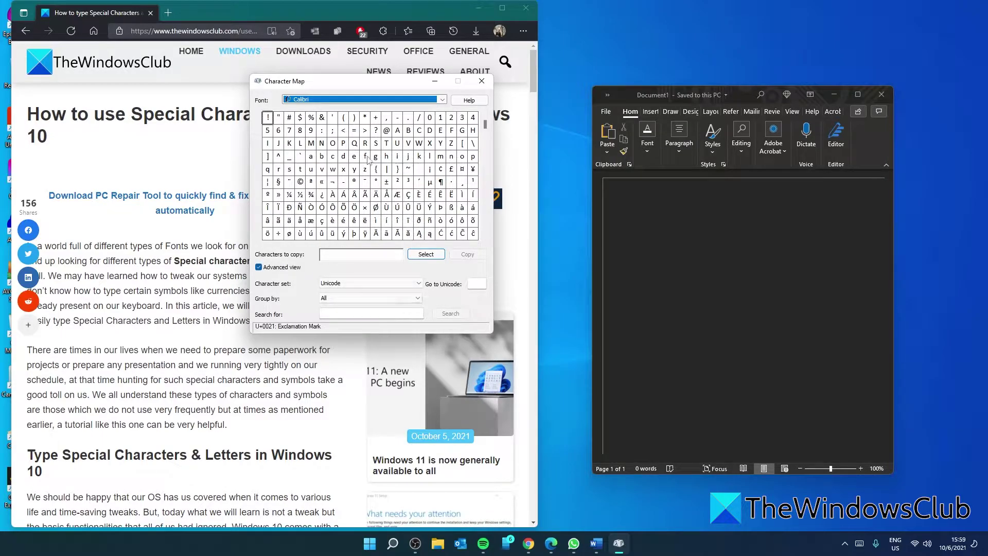
Select the Æ character and copy it to the clipboard.
{"action": "left_click", "coordinate": [399, 198]}
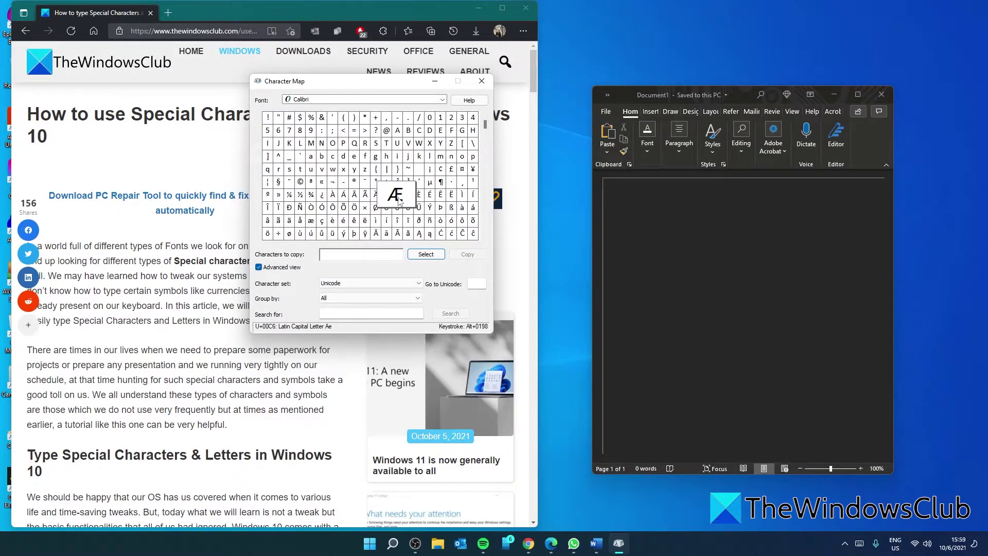
{"action": "left_click", "coordinate": [422, 261]}
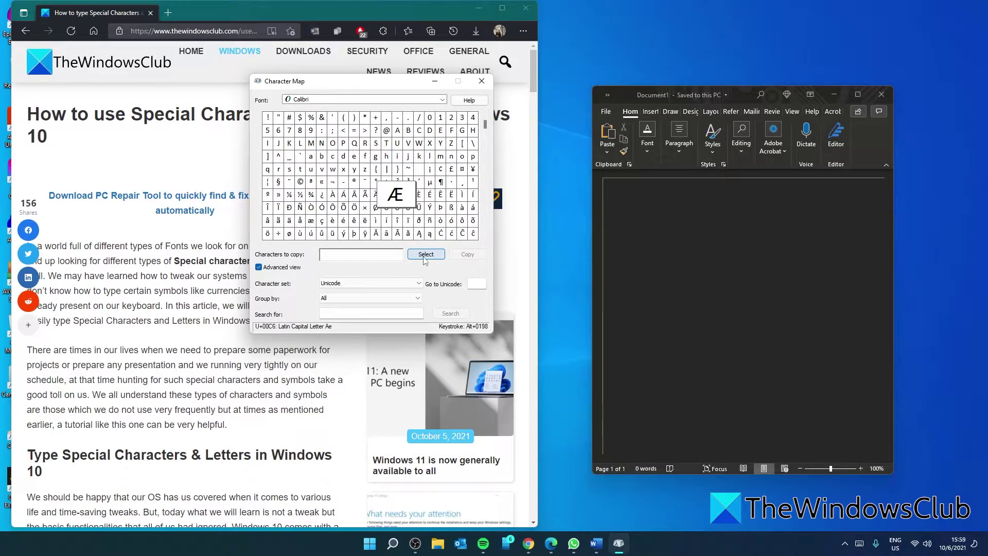
{"action": "left_click", "coordinate": [425, 260]}
{"action": "left_click", "coordinate": [463, 257]}
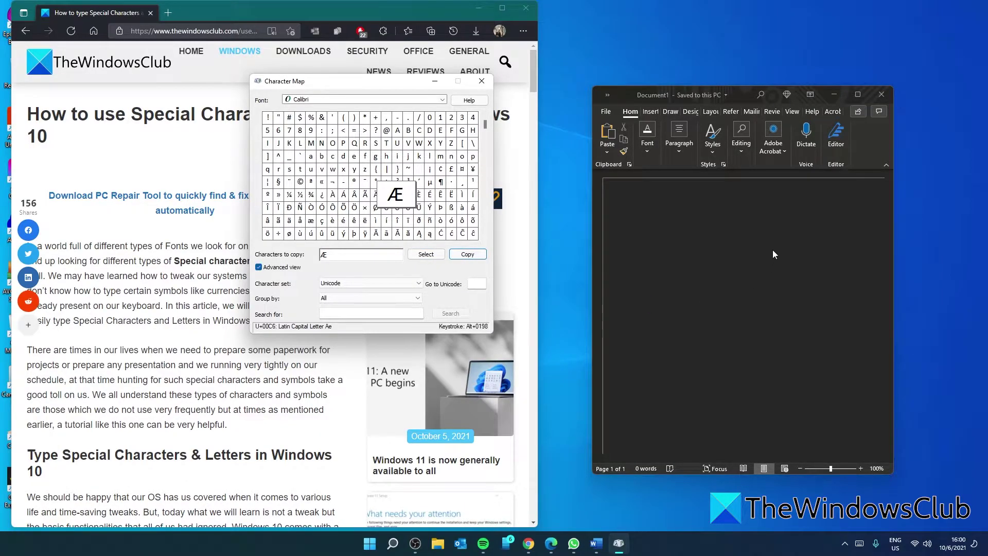
Paste Æ into the Word document, then select it and enlarge its font size.
{"action": "left_click", "coordinate": [638, 212]}
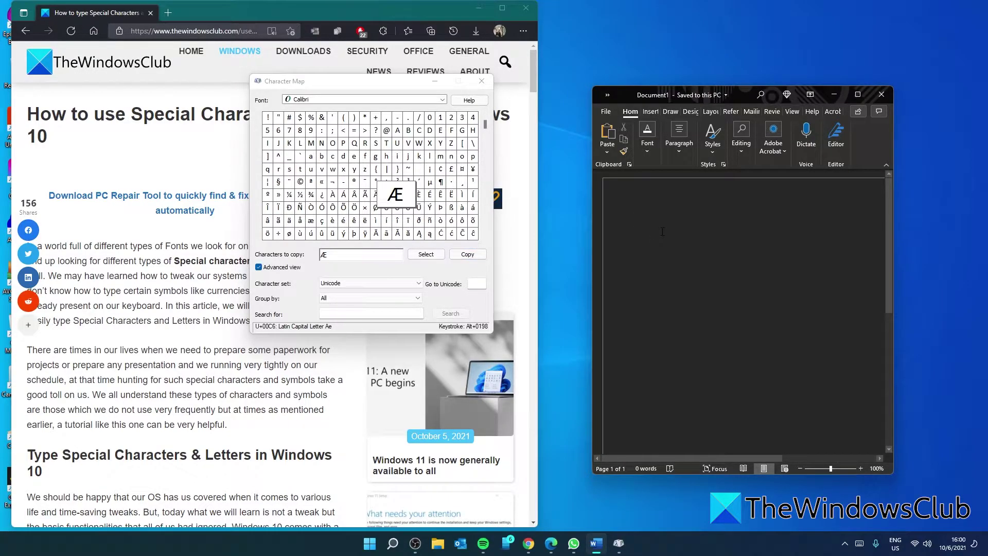
{"action": "key", "text": "ctrl+v"}
{"action": "key", "text": "shift+Left"}
{"action": "key", "text": "ctrl+shift+period"}
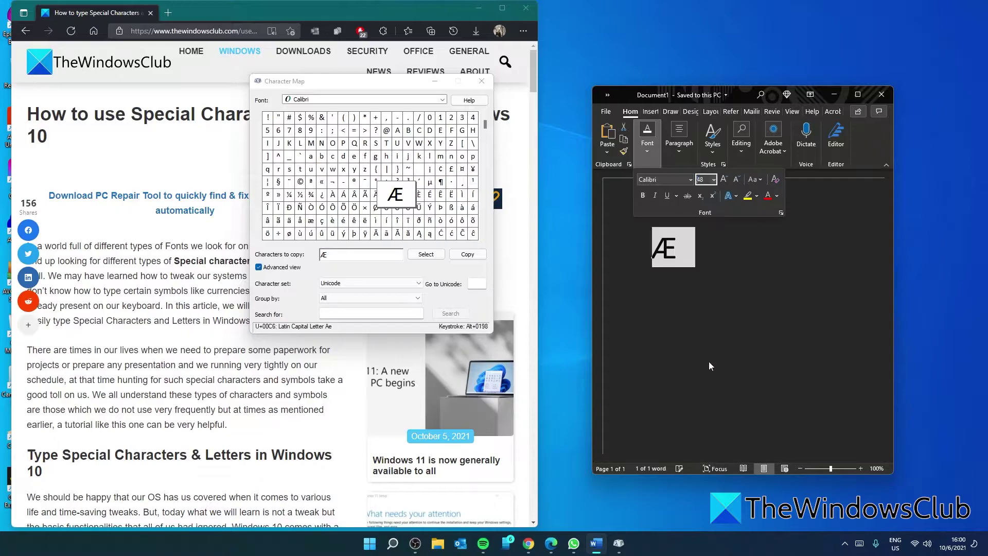
{"action": "key", "text": "Right"}
{"action": "key", "text": "Return"}
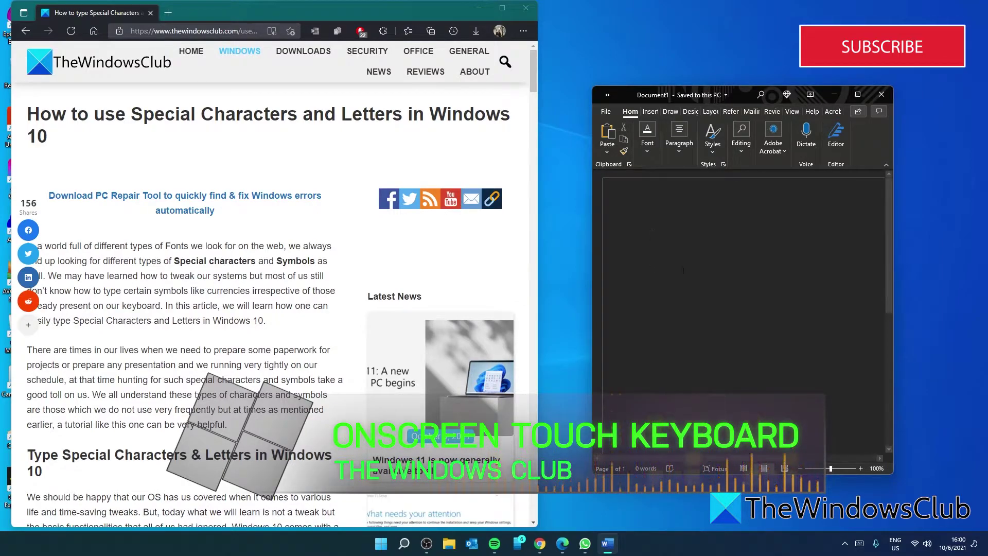
Enable the touch keyboard taskbar icon in Taskbar settings, then close Settings.
{"action": "right_click", "coordinate": [641, 548]}
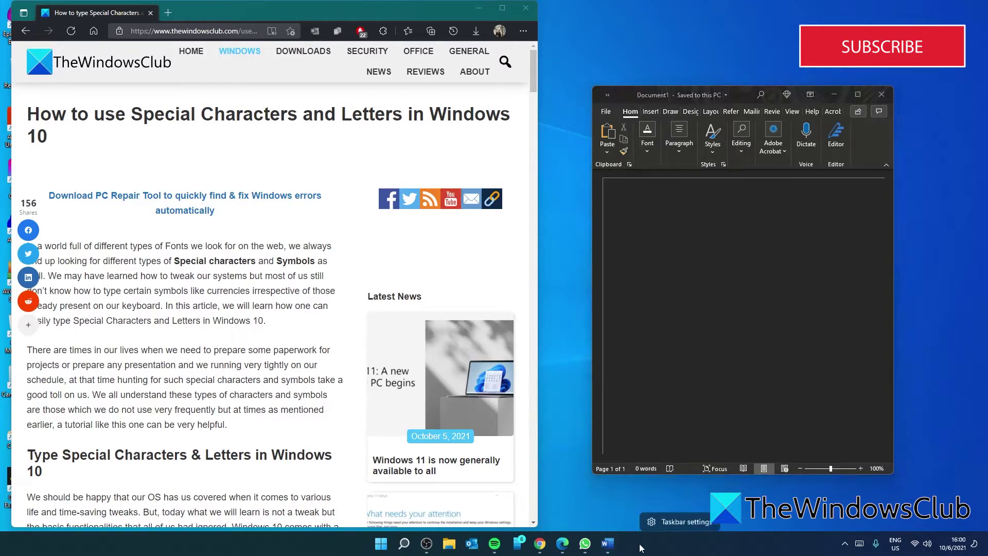
{"action": "left_click", "coordinate": [677, 523]}
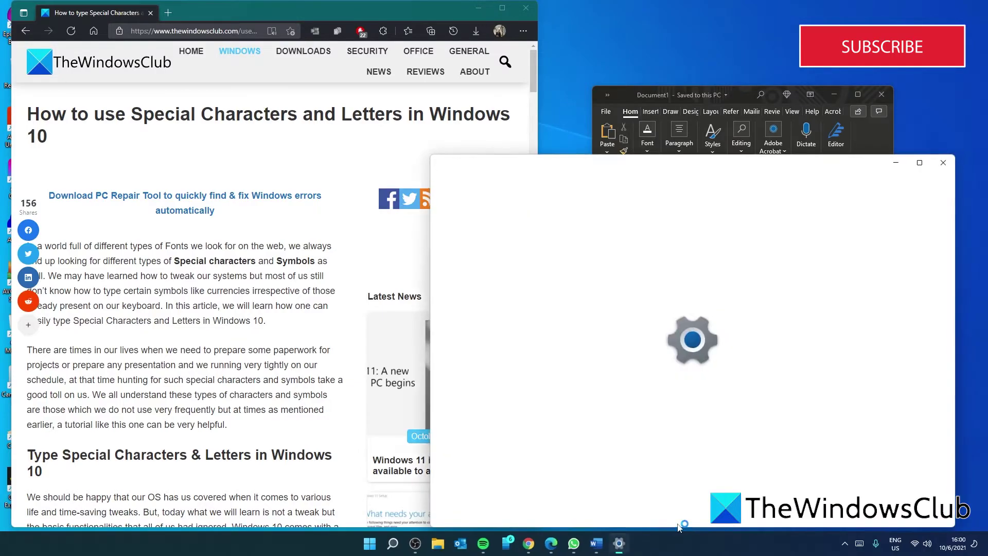
{"action": "scroll", "coordinate": [764, 409], "scroll_direction": "down", "scroll_amount": 2}
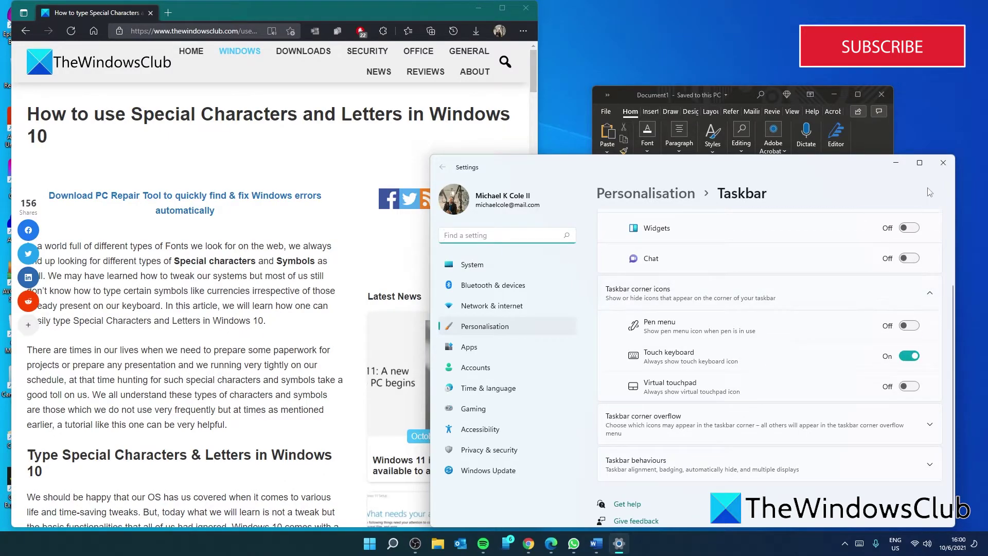
{"action": "left_click", "coordinate": [943, 163]}
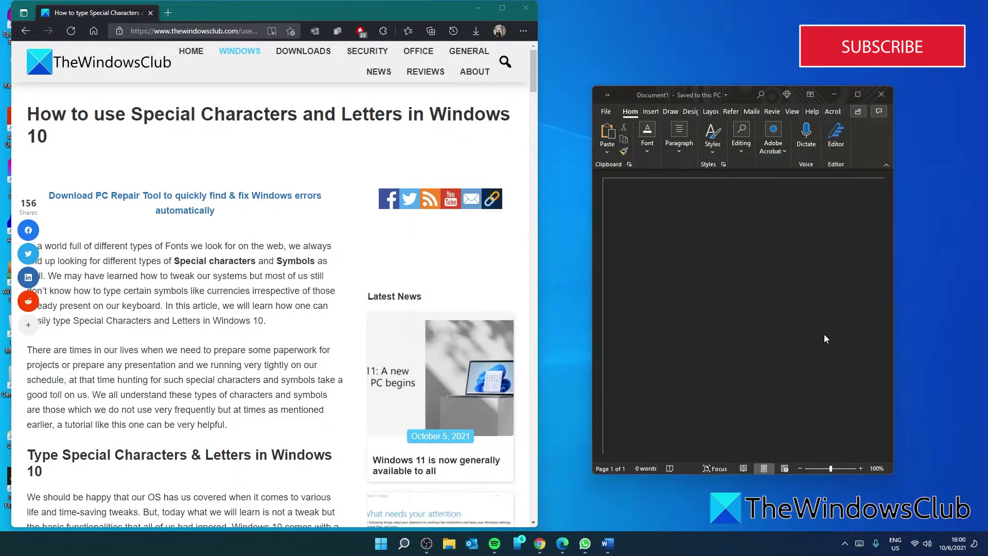
Type a £ sign from the touch keyboard's currency symbols into the document.
{"action": "left_click", "coordinate": [860, 544]}
{"action": "left_click_drag", "start_coordinate": [690, 301], "coordinate": [490, 320]}
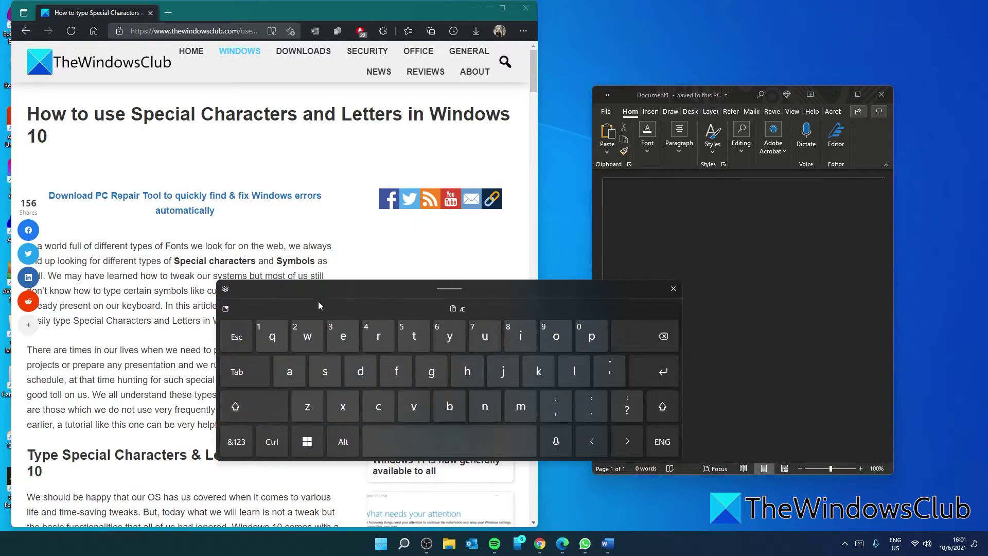
{"action": "left_click", "coordinate": [225, 309]}
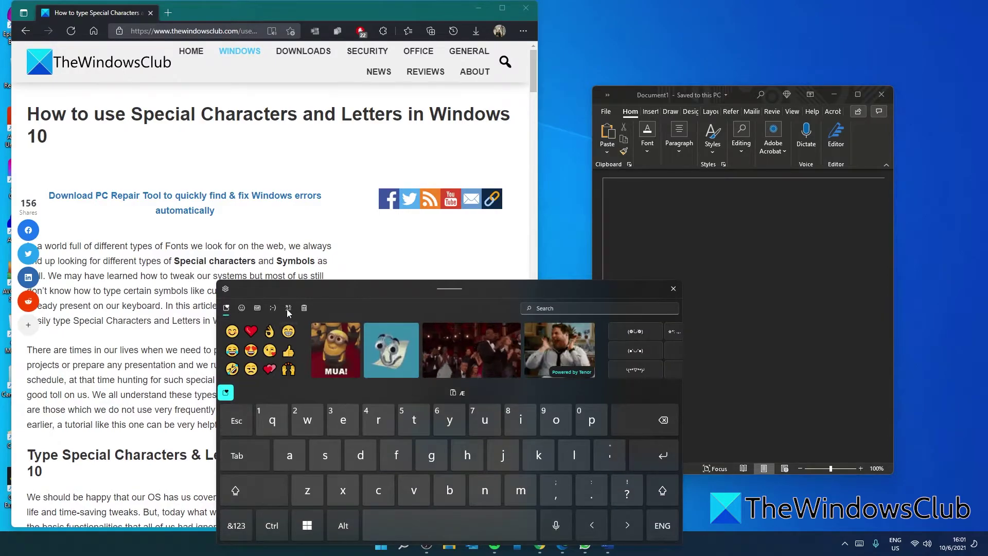
{"action": "left_click", "coordinate": [289, 309]}
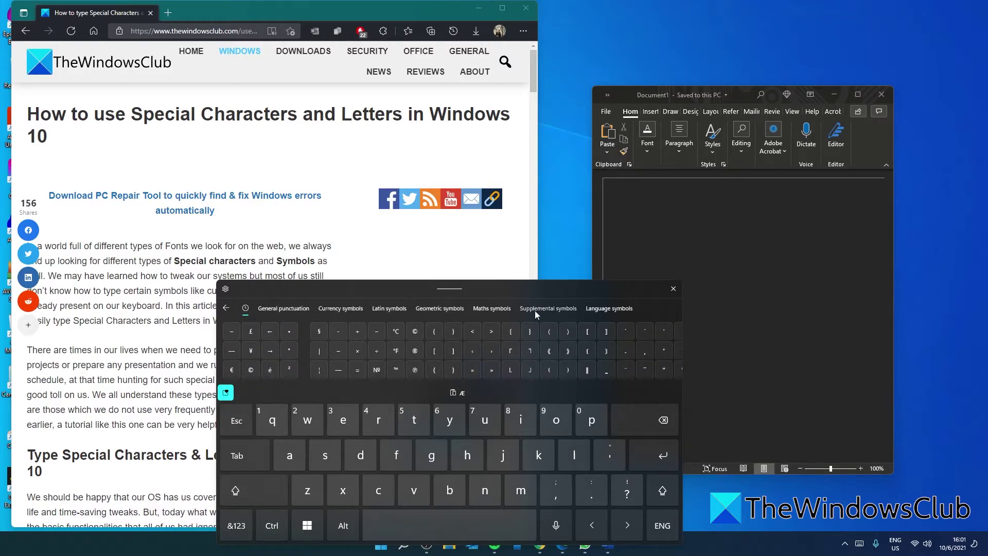
{"action": "left_click", "coordinate": [340, 308]}
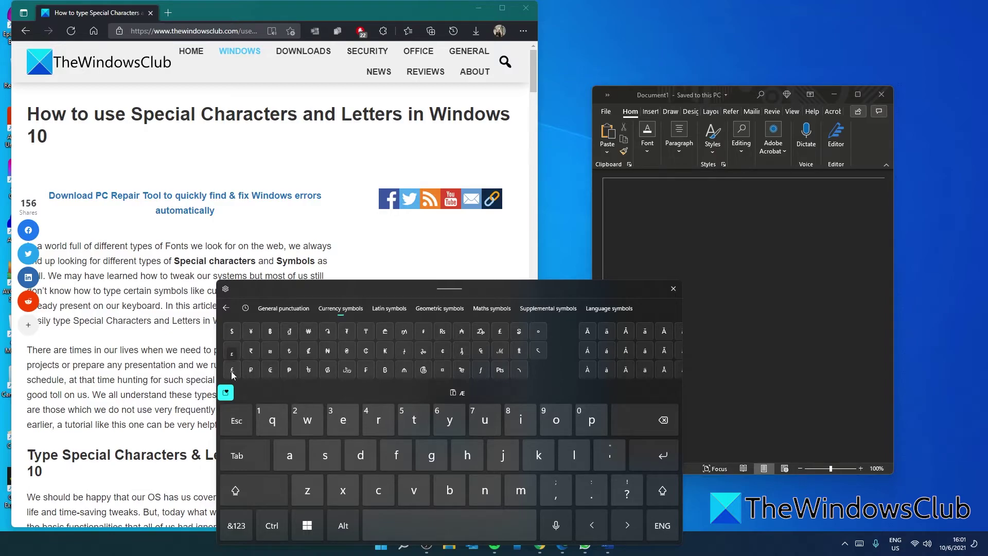
{"action": "left_click", "coordinate": [232, 371]}
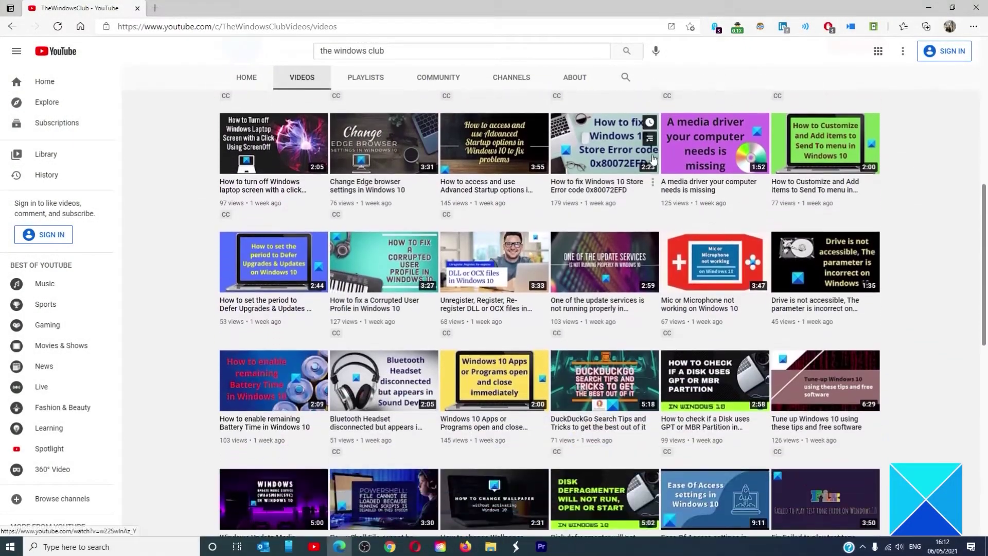
{"action": "scroll", "coordinate": [652, 160], "scroll_direction": "down", "scroll_amount": 6}
{"action": "scroll", "coordinate": [652, 159], "scroll_direction": "down", "scroll_amount": 3}
{"action": "scroll", "coordinate": [653, 160], "scroll_direction": "down", "scroll_amount": 3}
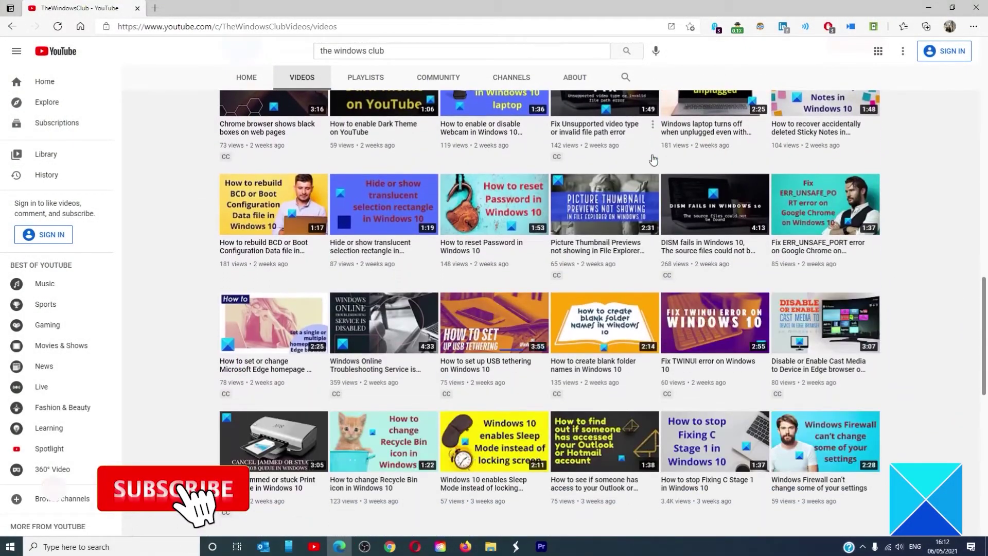
{"action": "scroll", "coordinate": [653, 160], "scroll_direction": "up", "scroll_amount": 3}
{"action": "scroll", "coordinate": [654, 160], "scroll_direction": "up", "scroll_amount": 4}
{"action": "scroll", "coordinate": [653, 160], "scroll_direction": "up", "scroll_amount": 3}
{"action": "scroll", "coordinate": [654, 160], "scroll_direction": "up", "scroll_amount": 3}
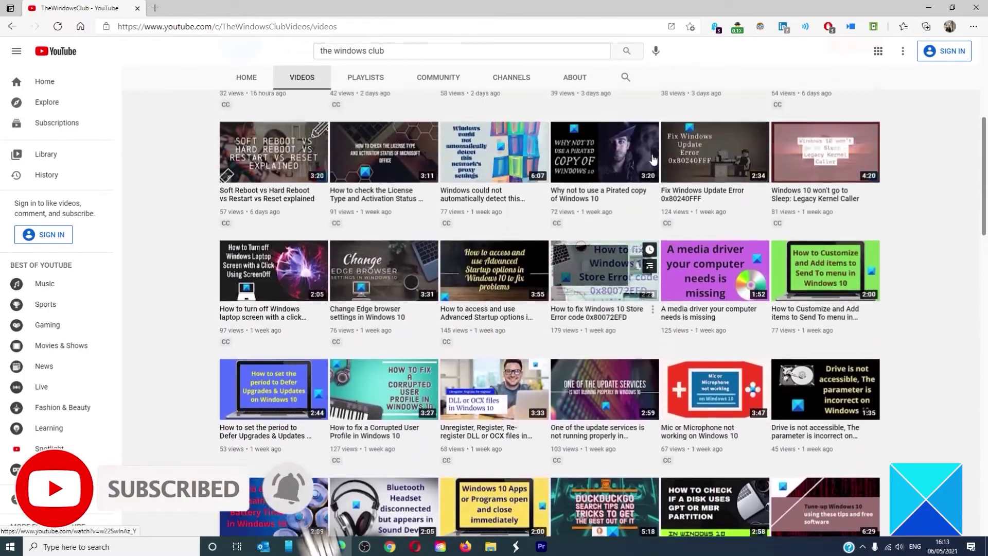